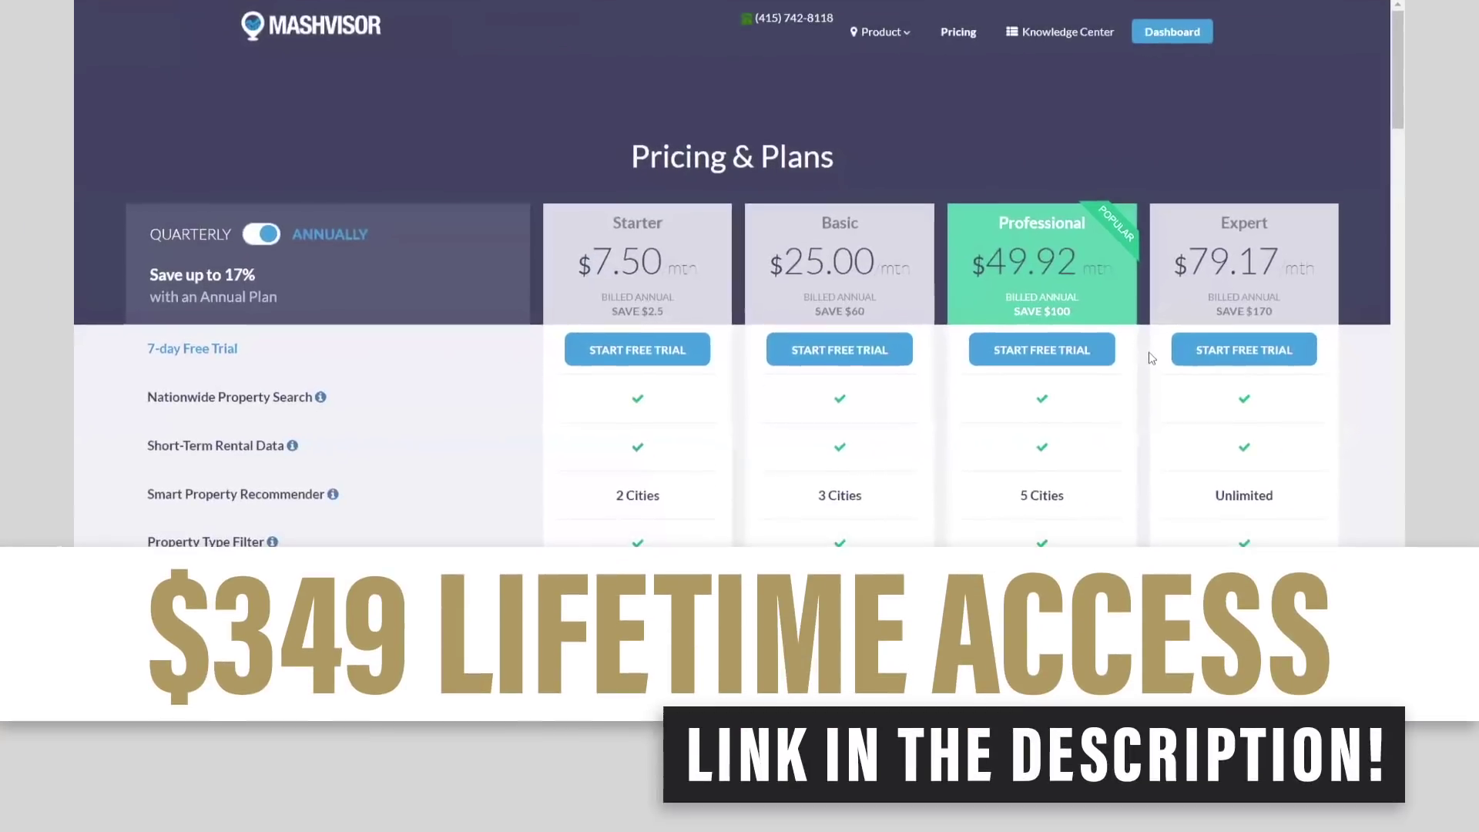
Review the Mashvisor pricing plans and the features included in each tier.
scroll(1151, 358, down, 2)
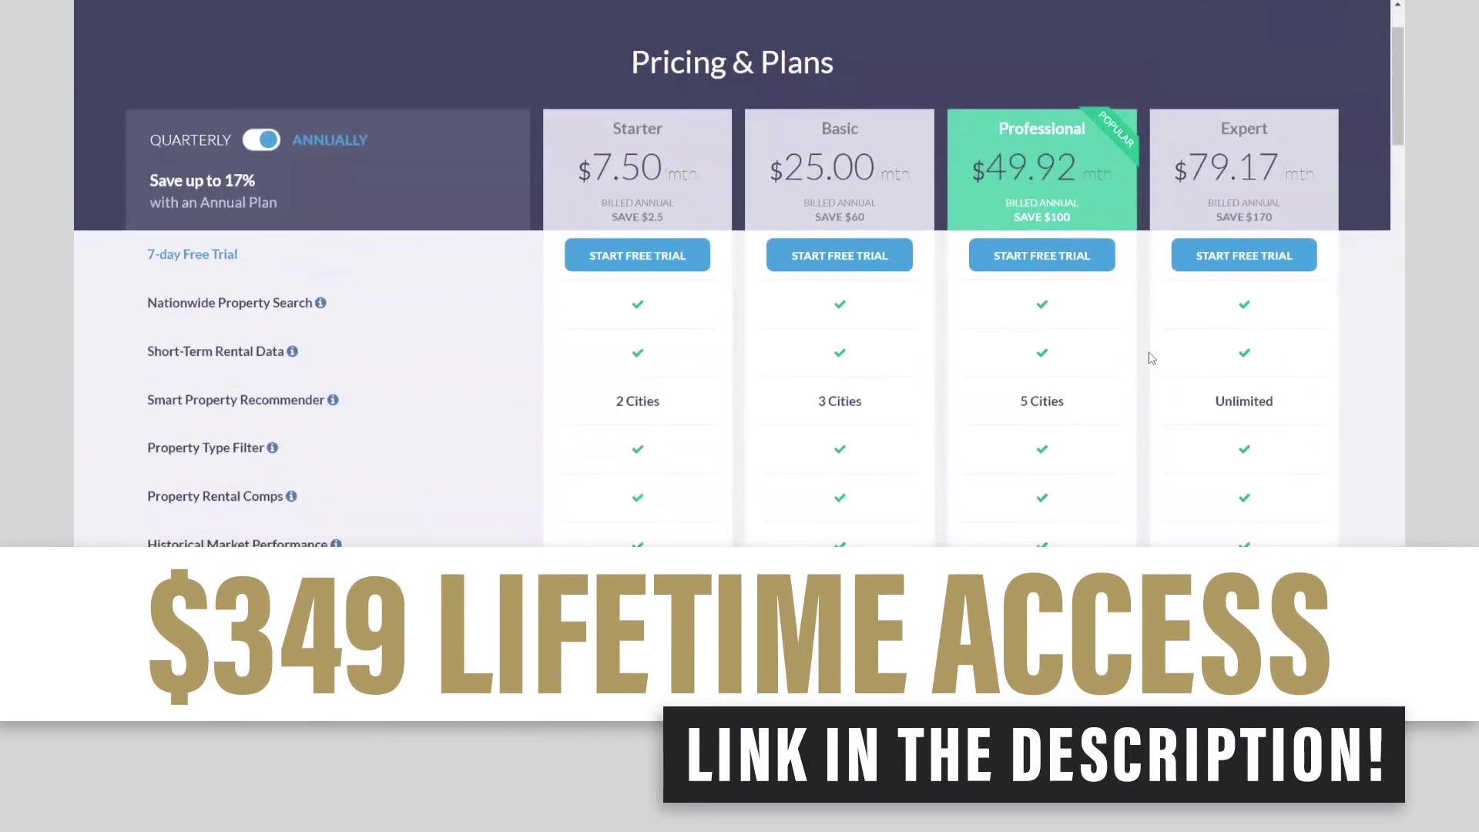
scroll(1151, 358, down, 1)
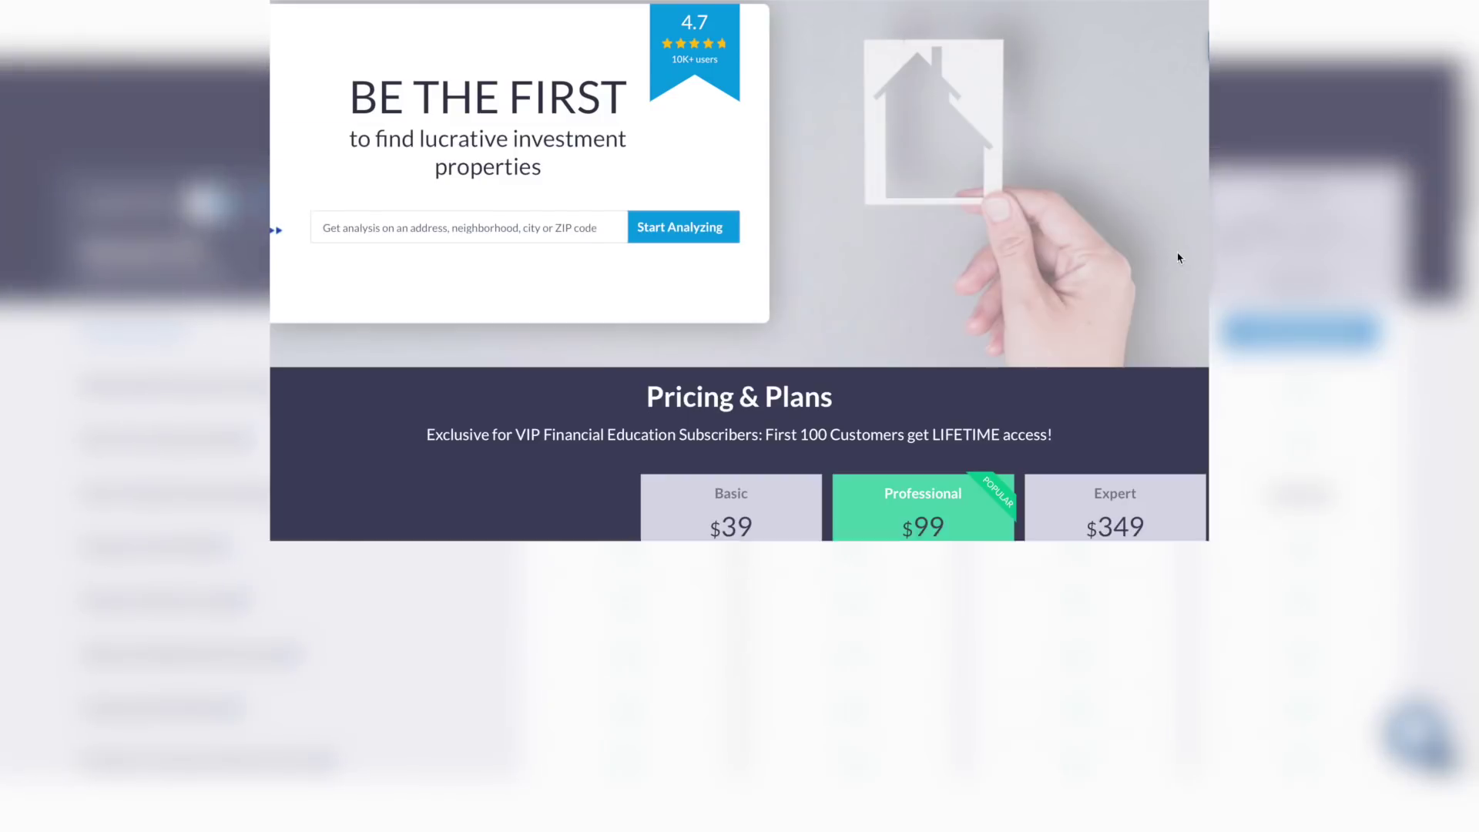
scroll(1177, 254, down, 5)
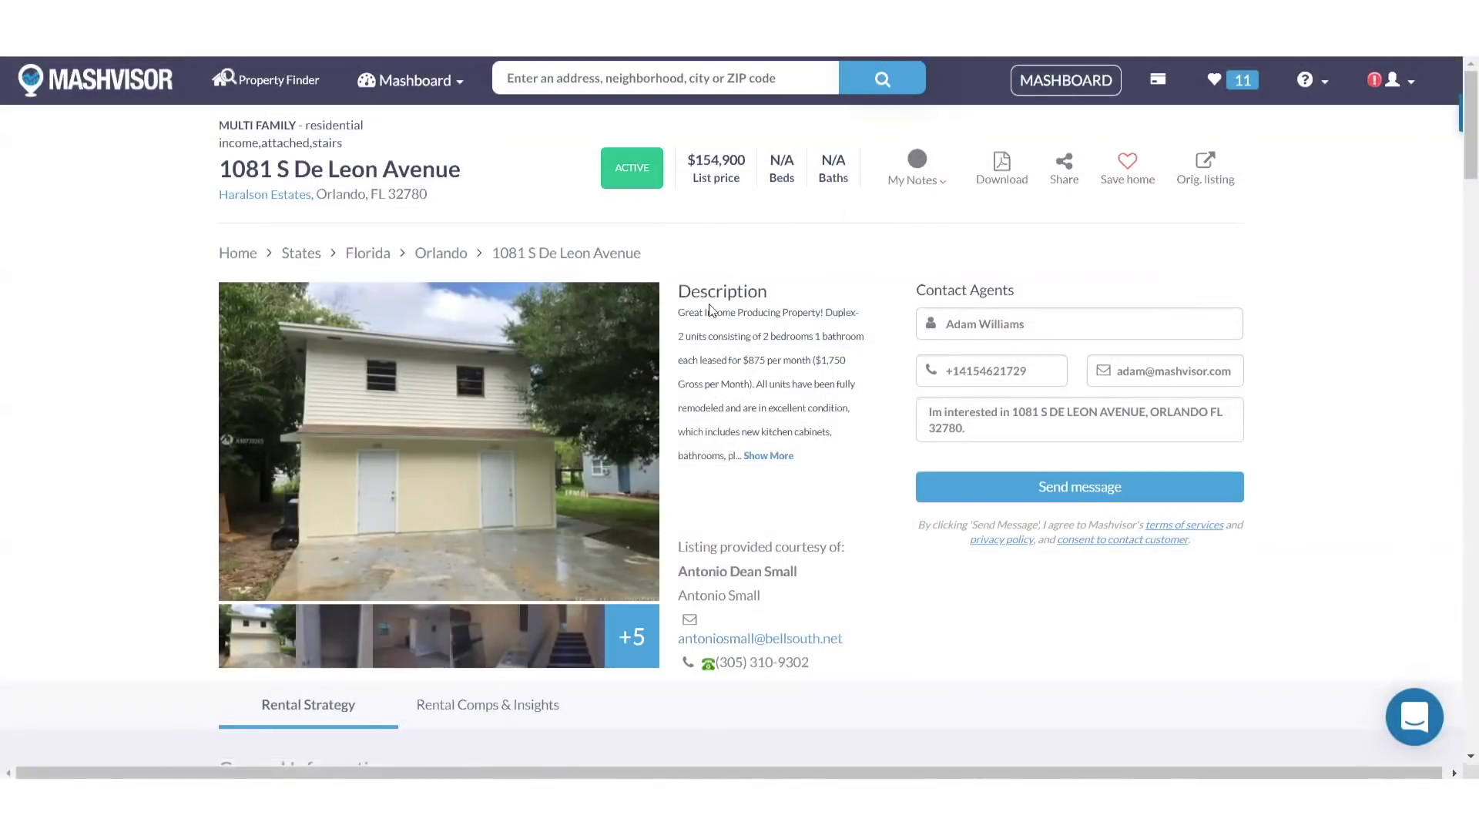
Look over the description and contact details on the Orlando multi-family property's listing page.
scroll(710, 310, down, 1)
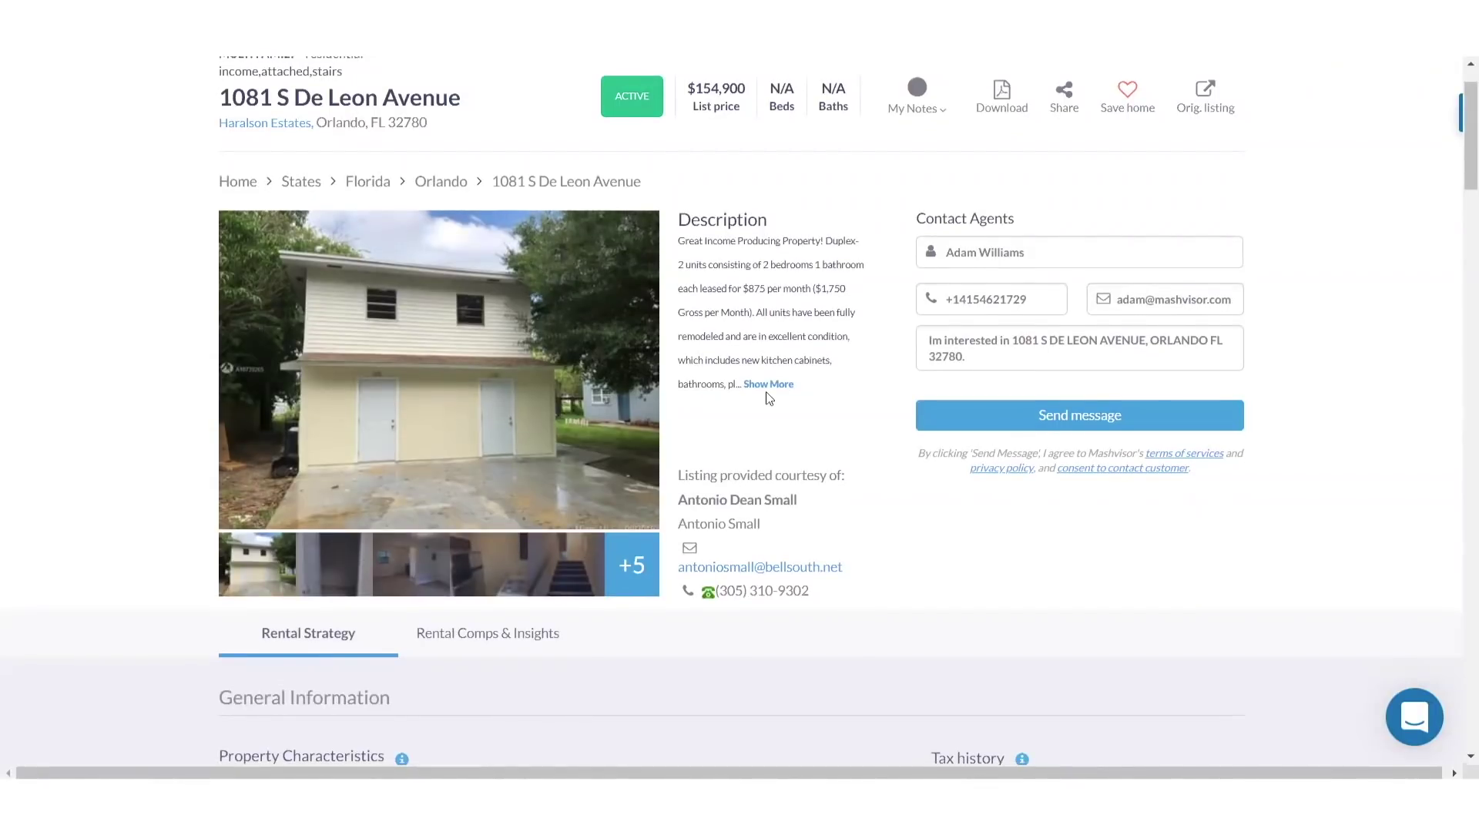
scroll(766, 391, up, 1)
scroll(765, 391, up, 1)
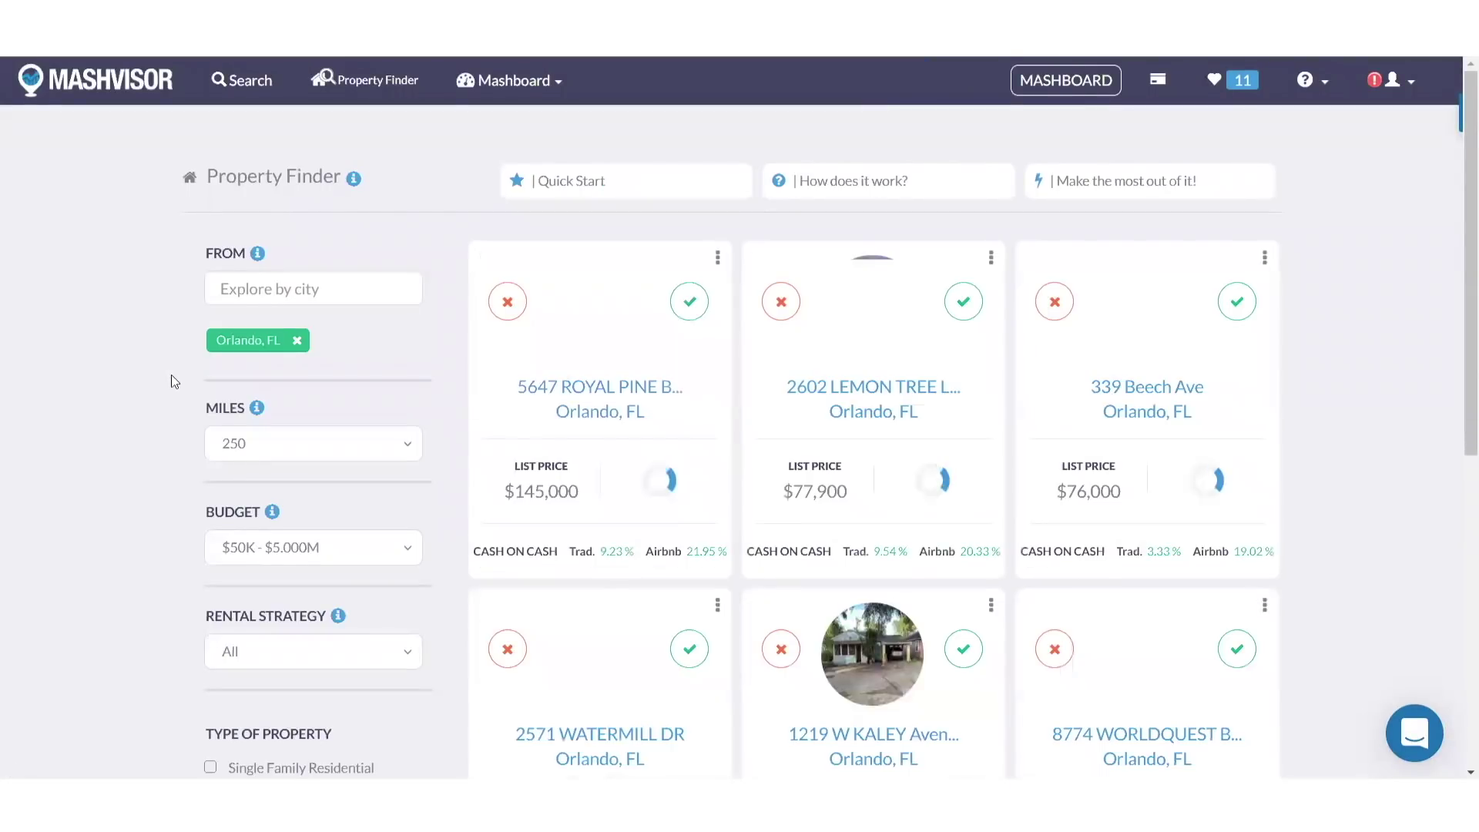
Add Fort Lauderdale, FL, Miami, FL and Austin, TX to the cities searched in the Property Finder.
scroll(171, 382, down, 1)
scroll(185, 324, up, 1)
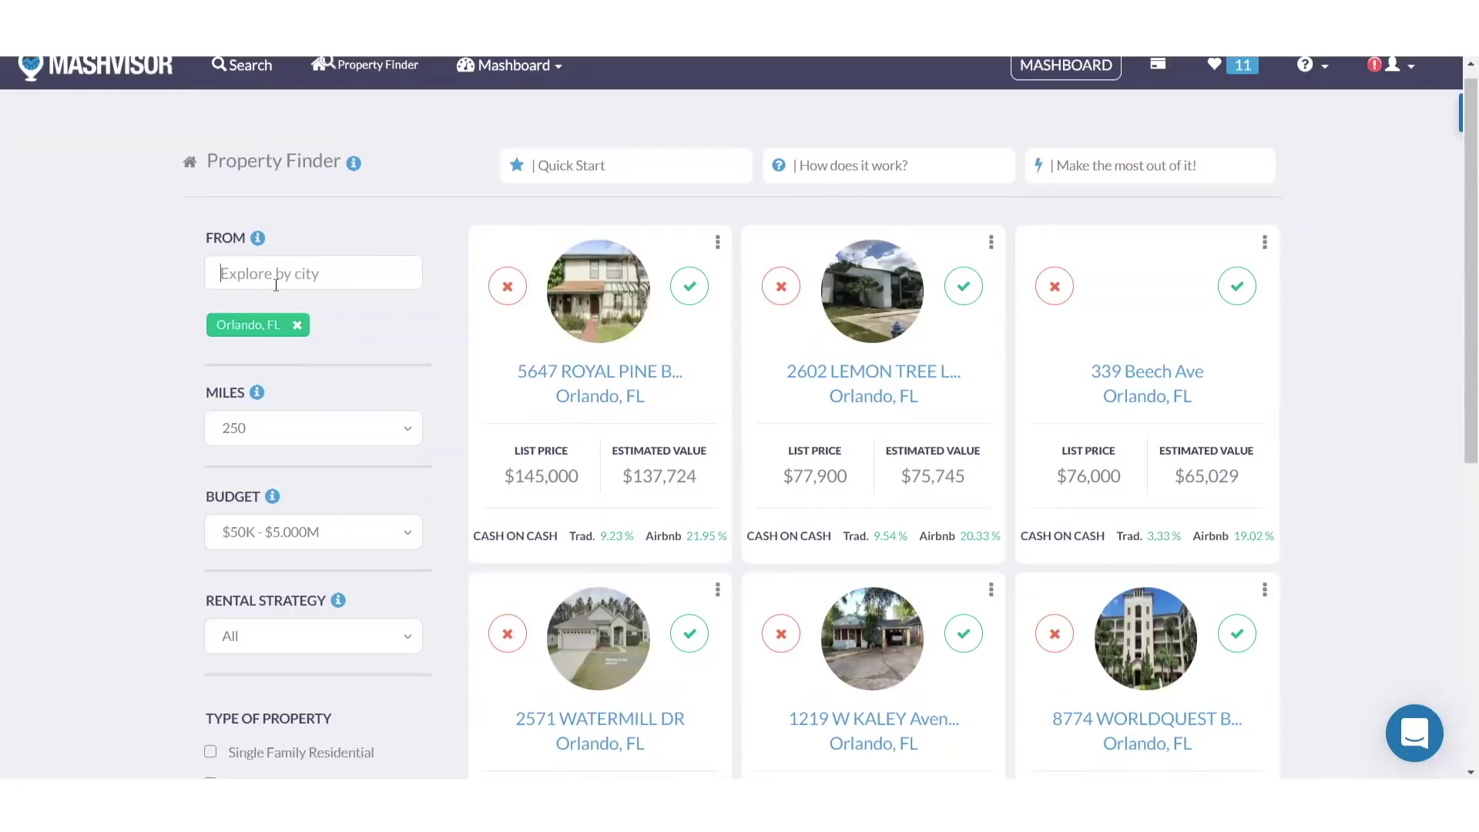
click(275, 286)
text(for)
click(271, 312)
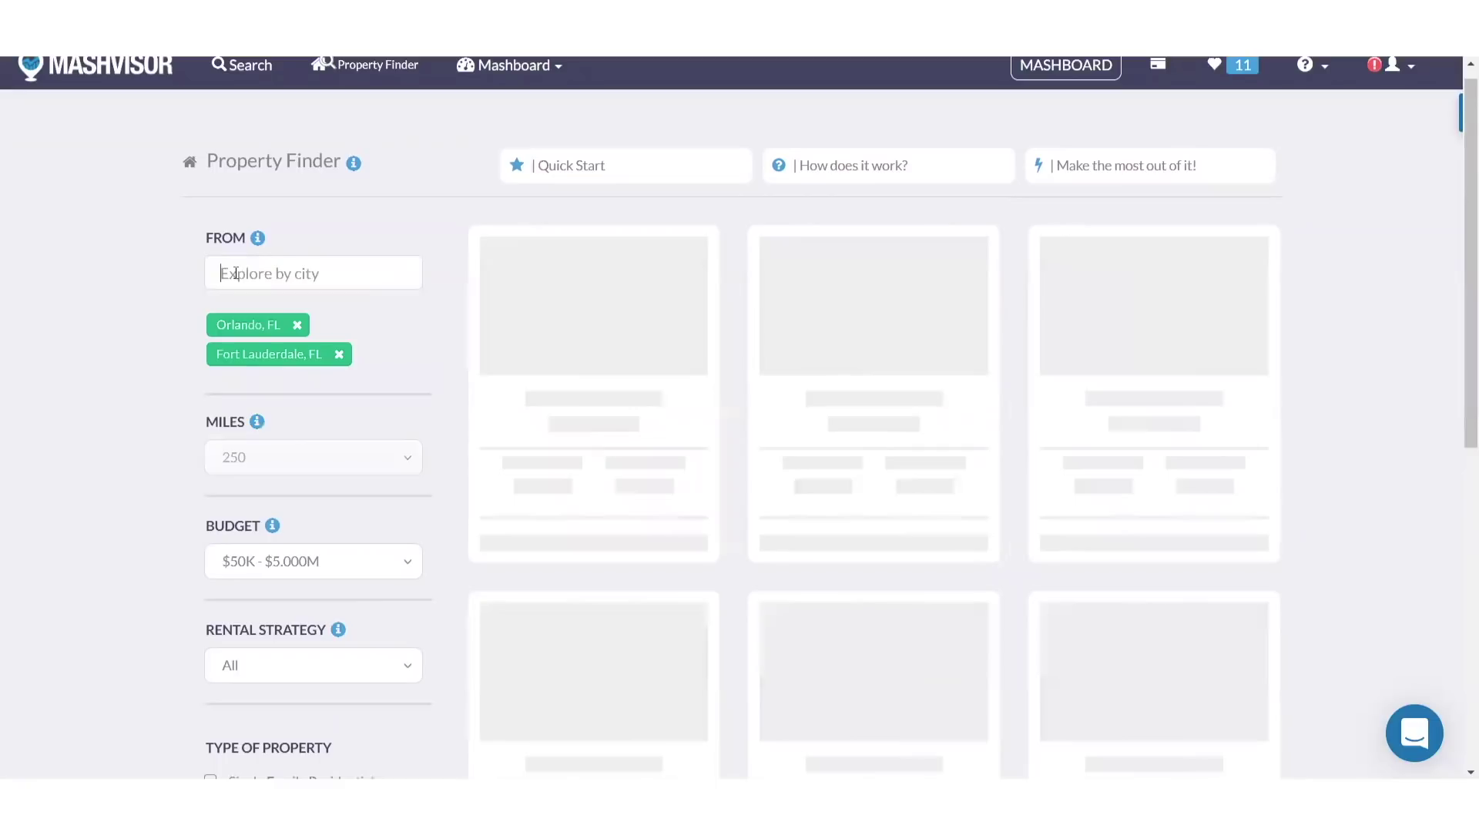
text(miami)
click(260, 302)
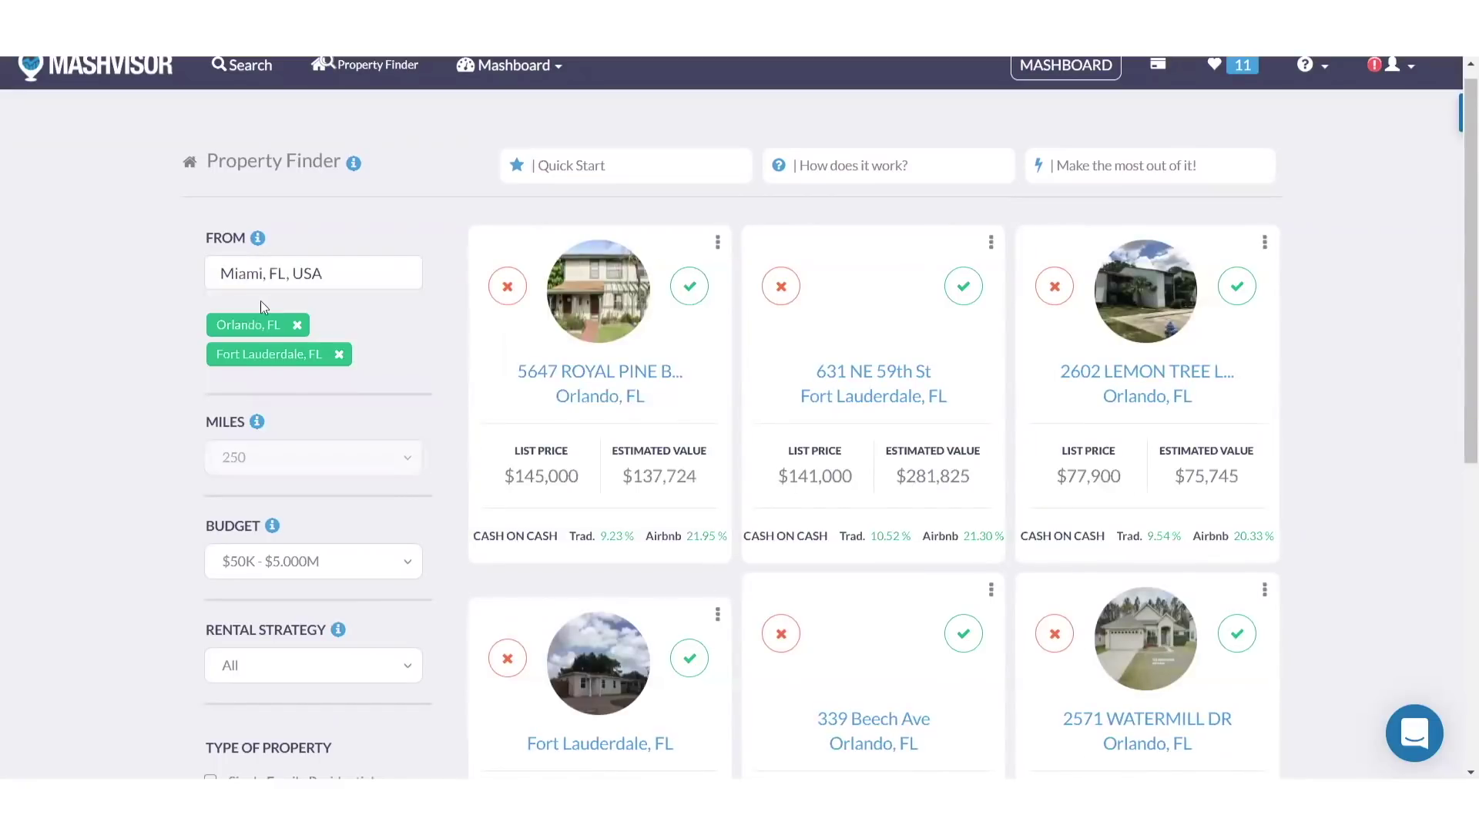
text(a)
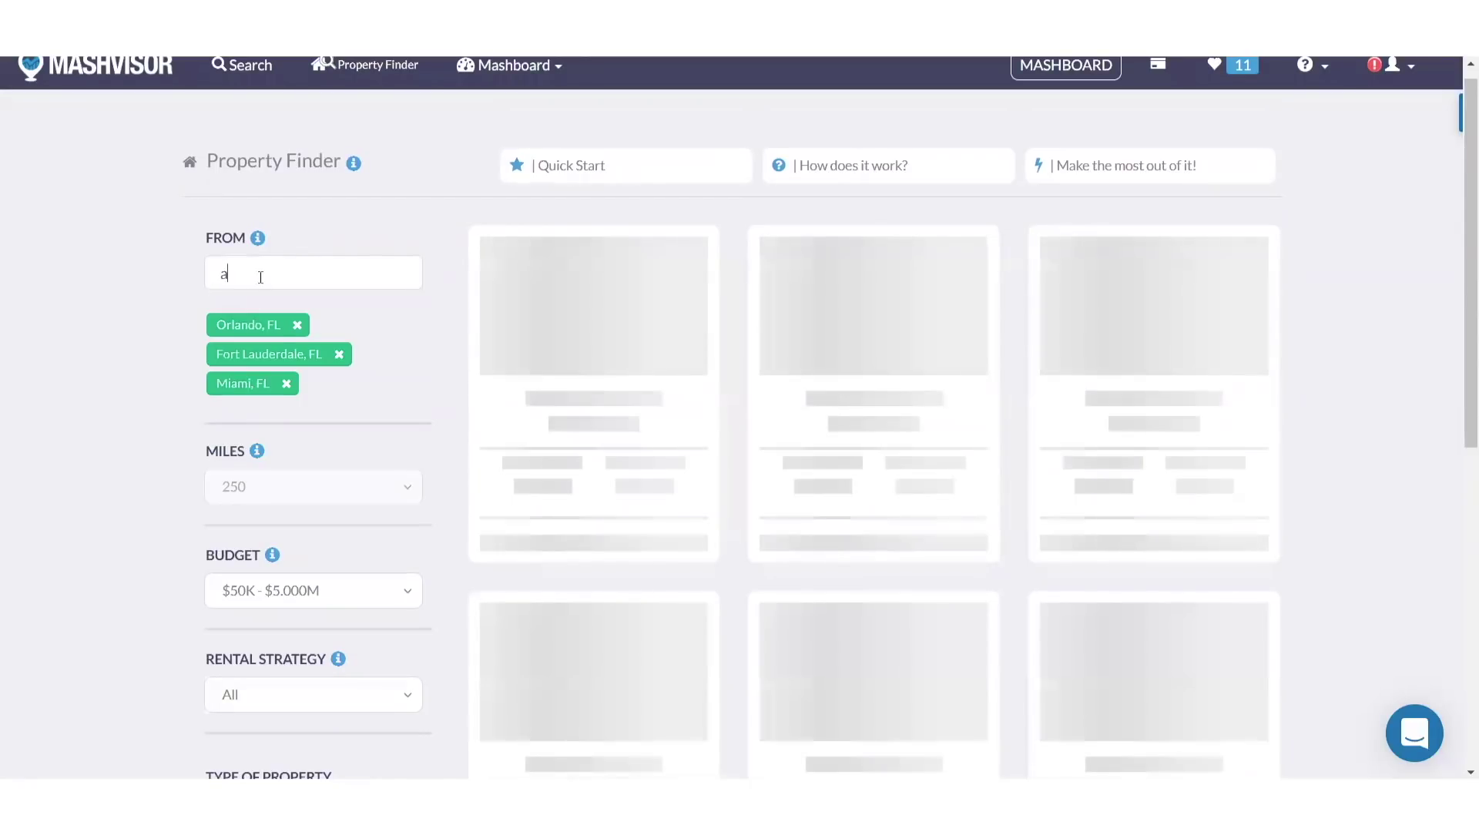
text(ust)
click(218, 305)
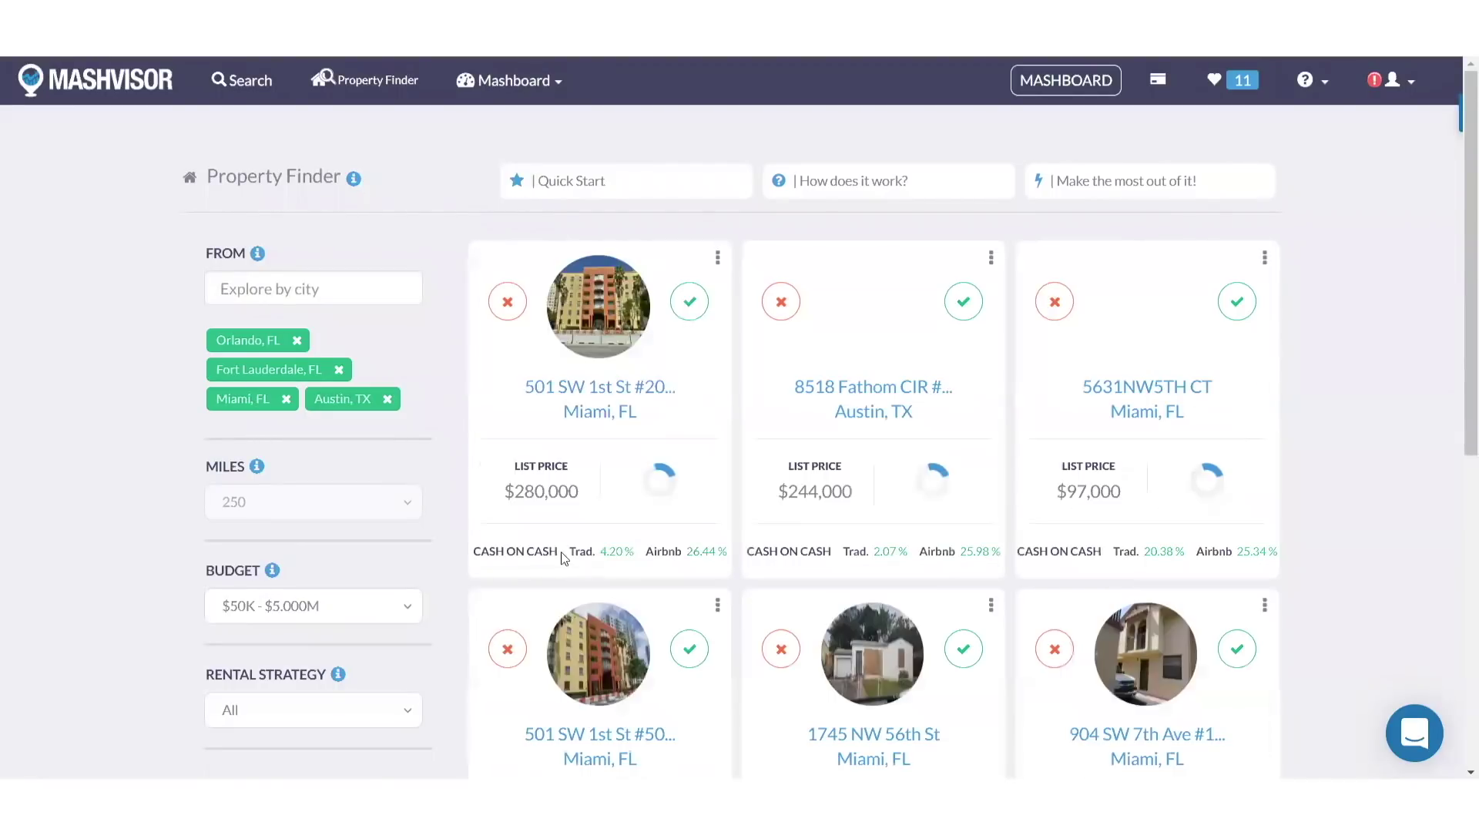
Filter the property results by the Airbnb rental strategy.
drag(473, 552, 557, 558)
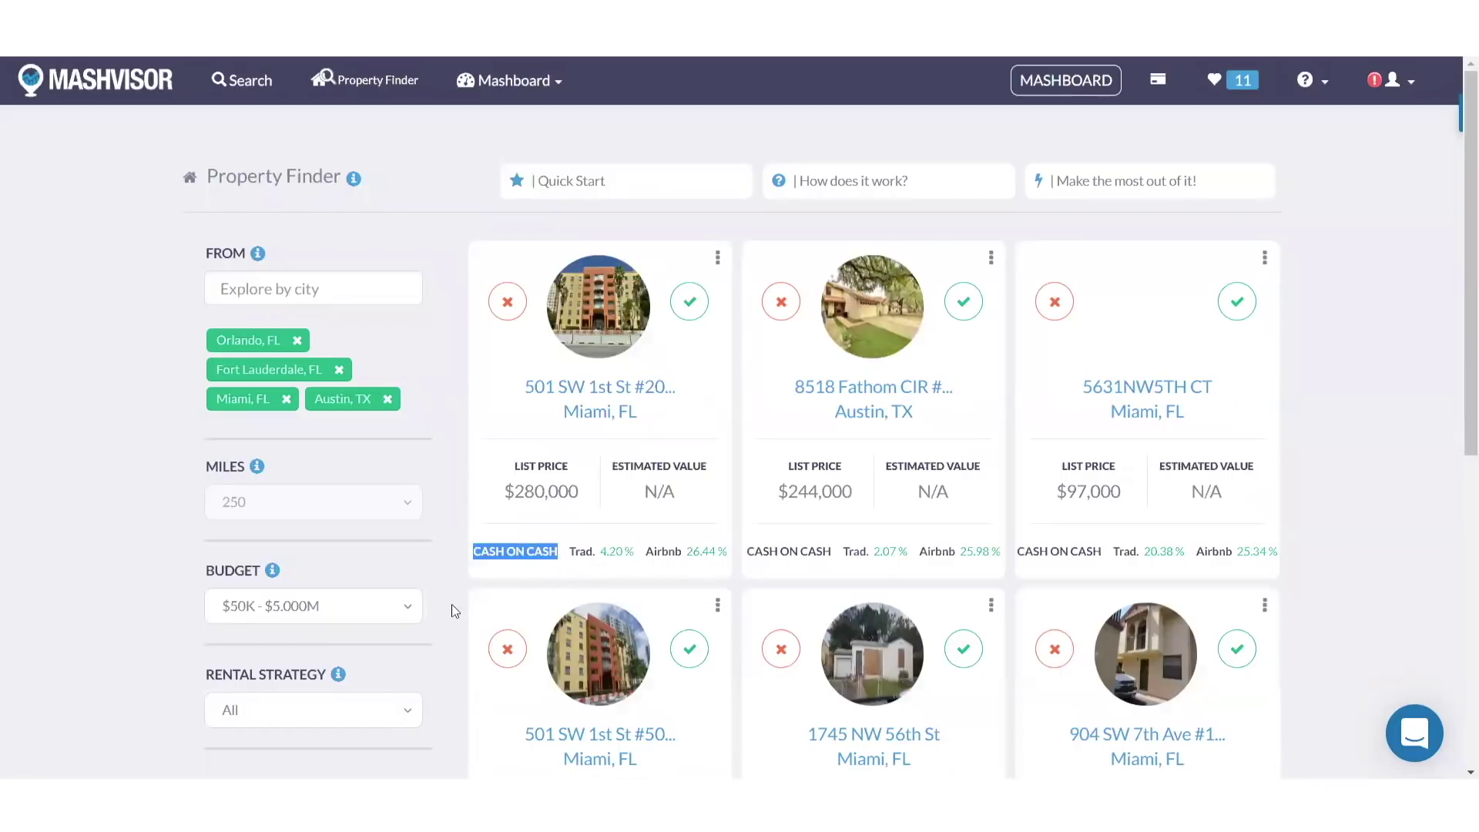
scroll(451, 604, down, 1)
click(409, 663)
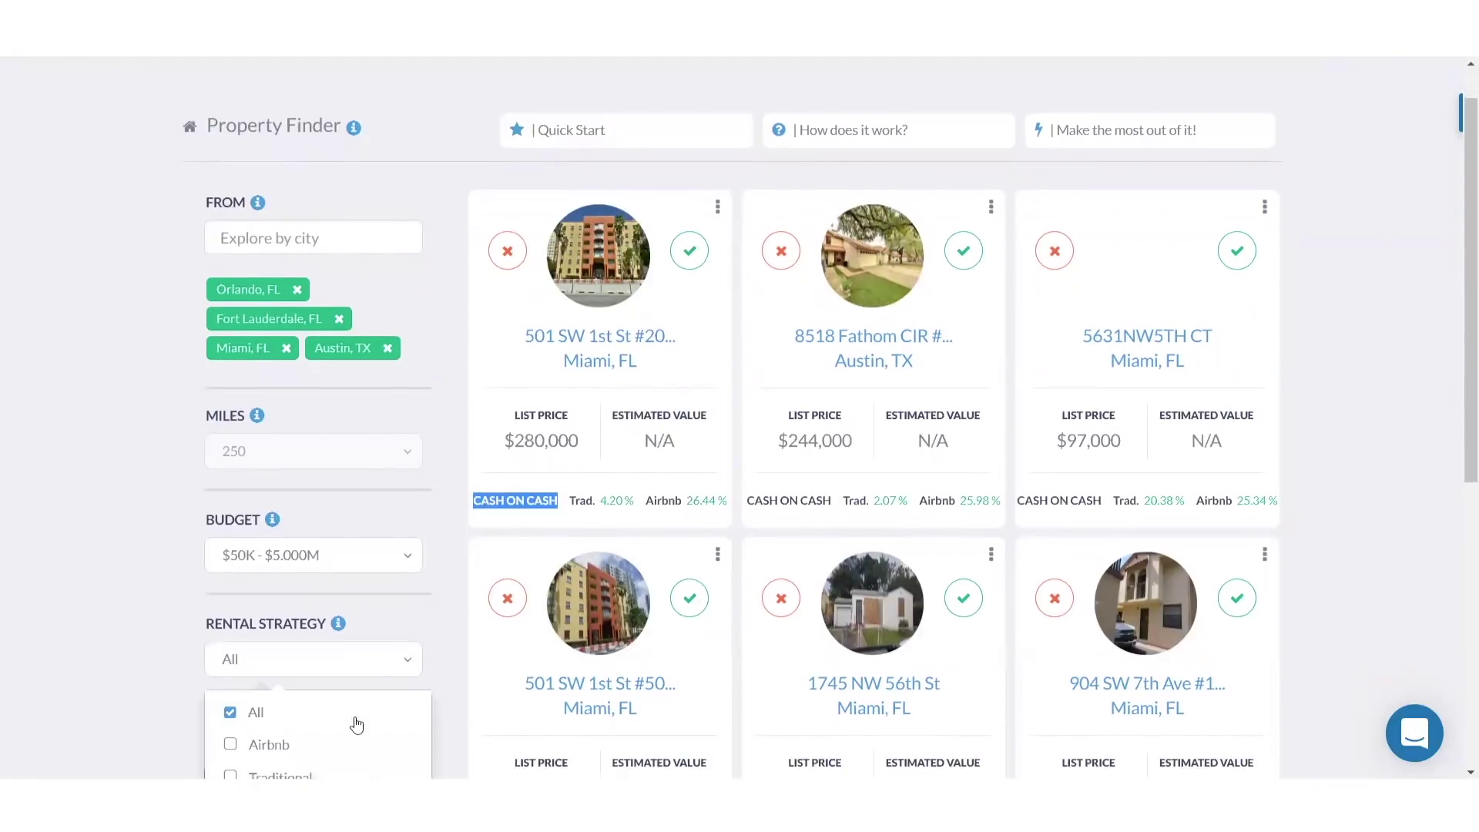
click(277, 746)
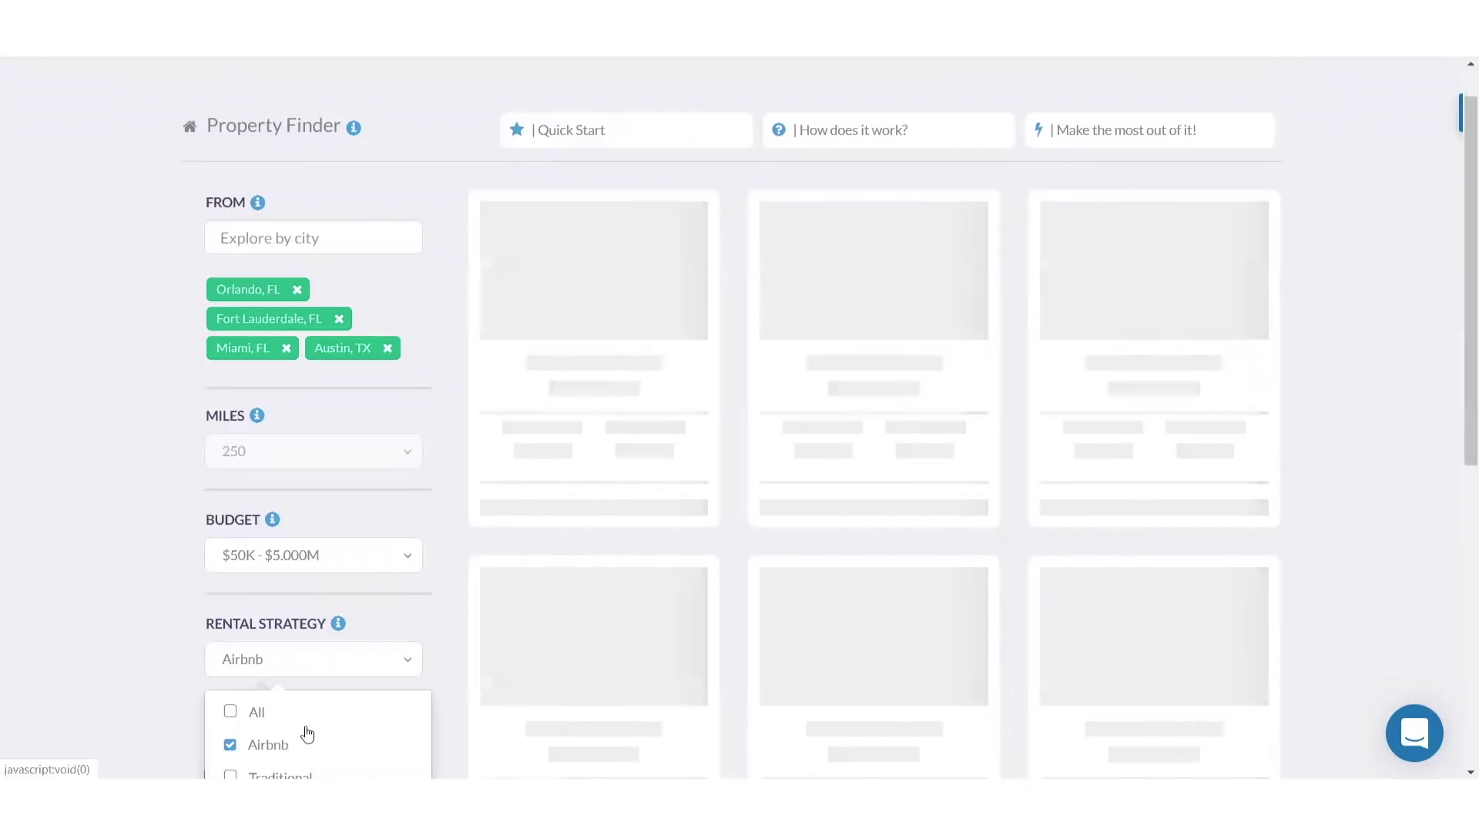
click(444, 624)
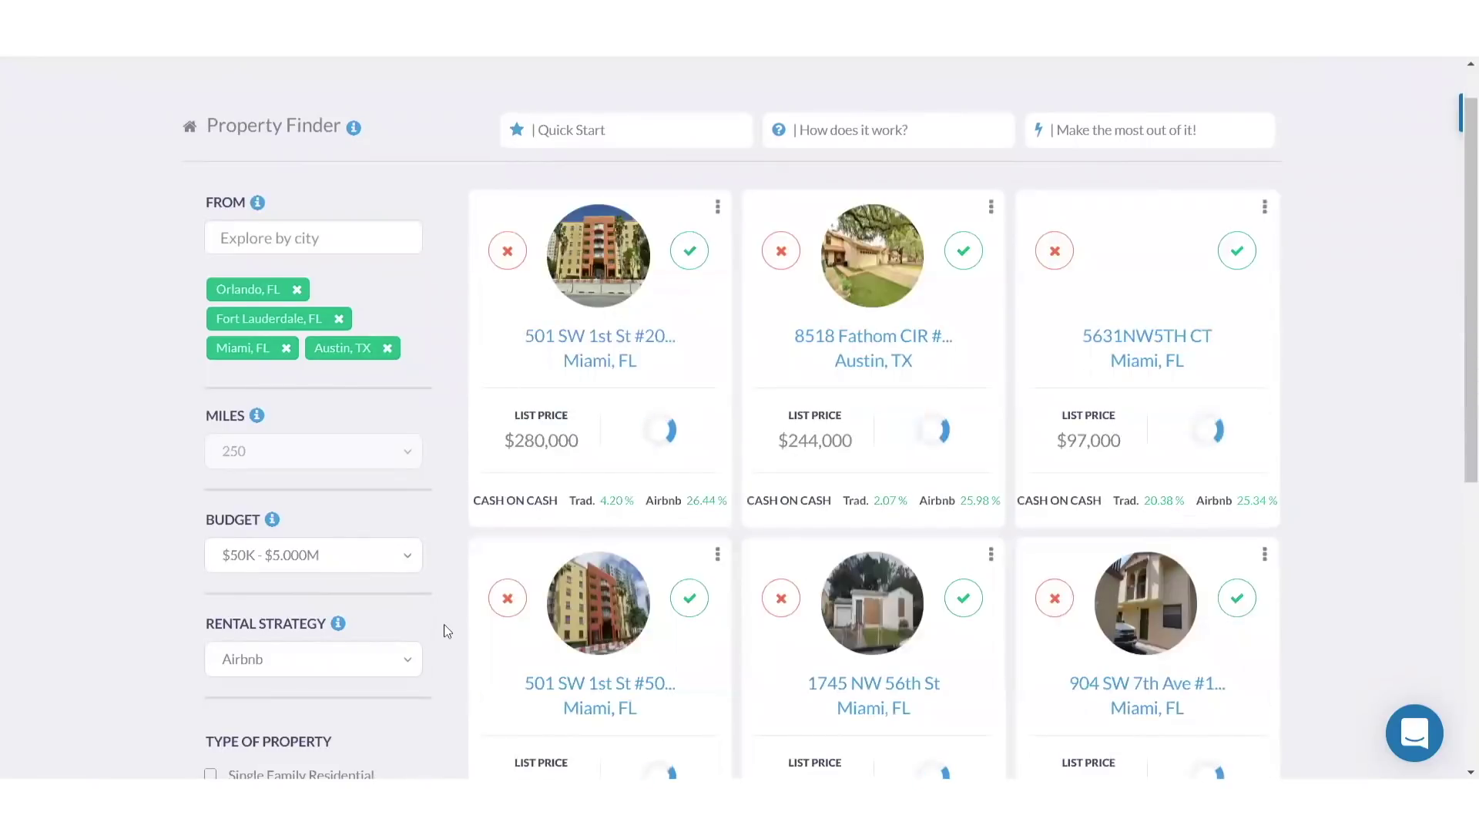
Compare the Airbnb cash on cash returns of the listed properties.
scroll(500, 462, down, 1)
scroll(659, 421, down, 1)
scroll(693, 417, down, 1)
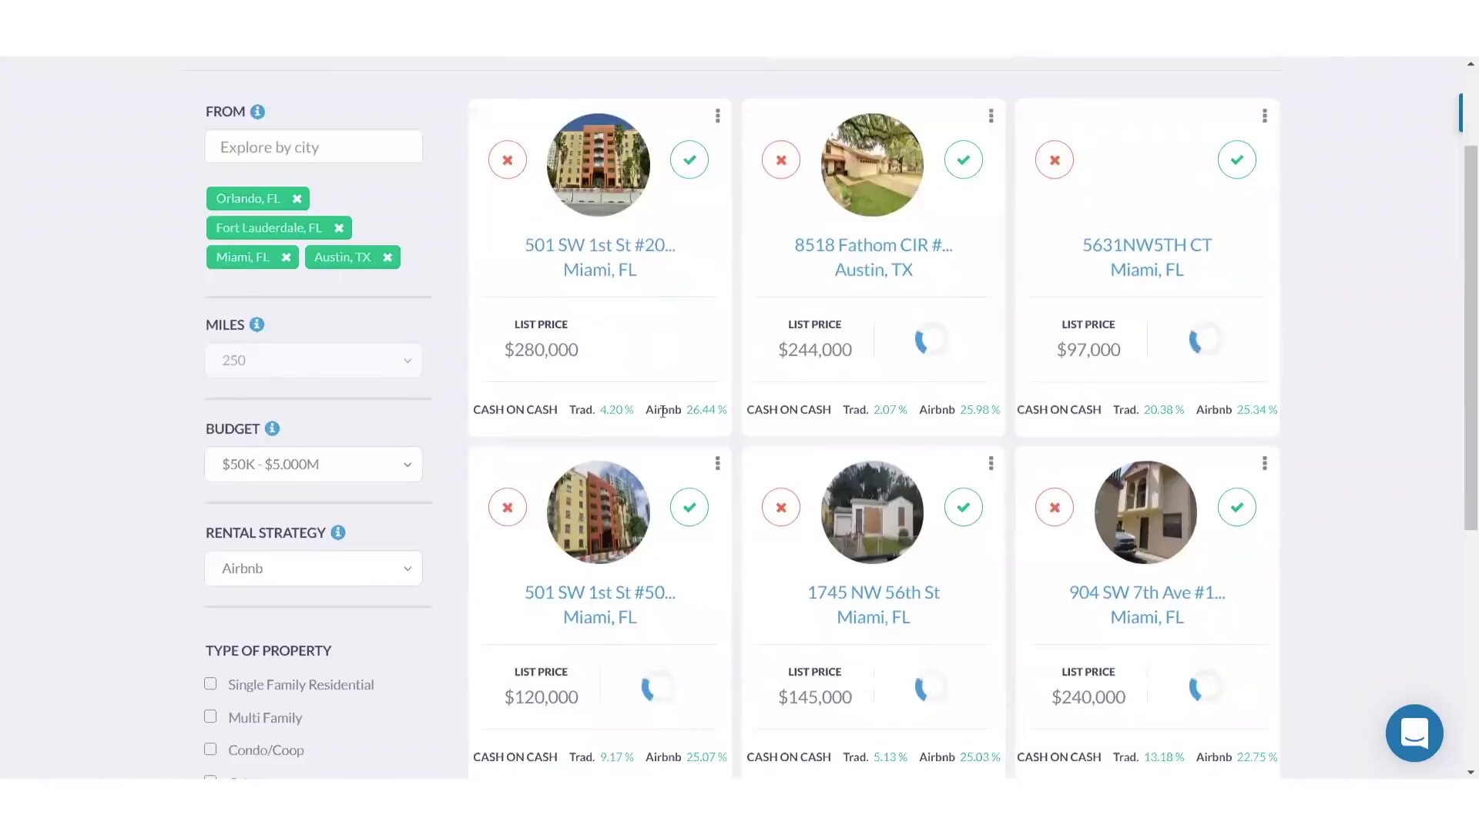
drag(662, 409, 726, 413)
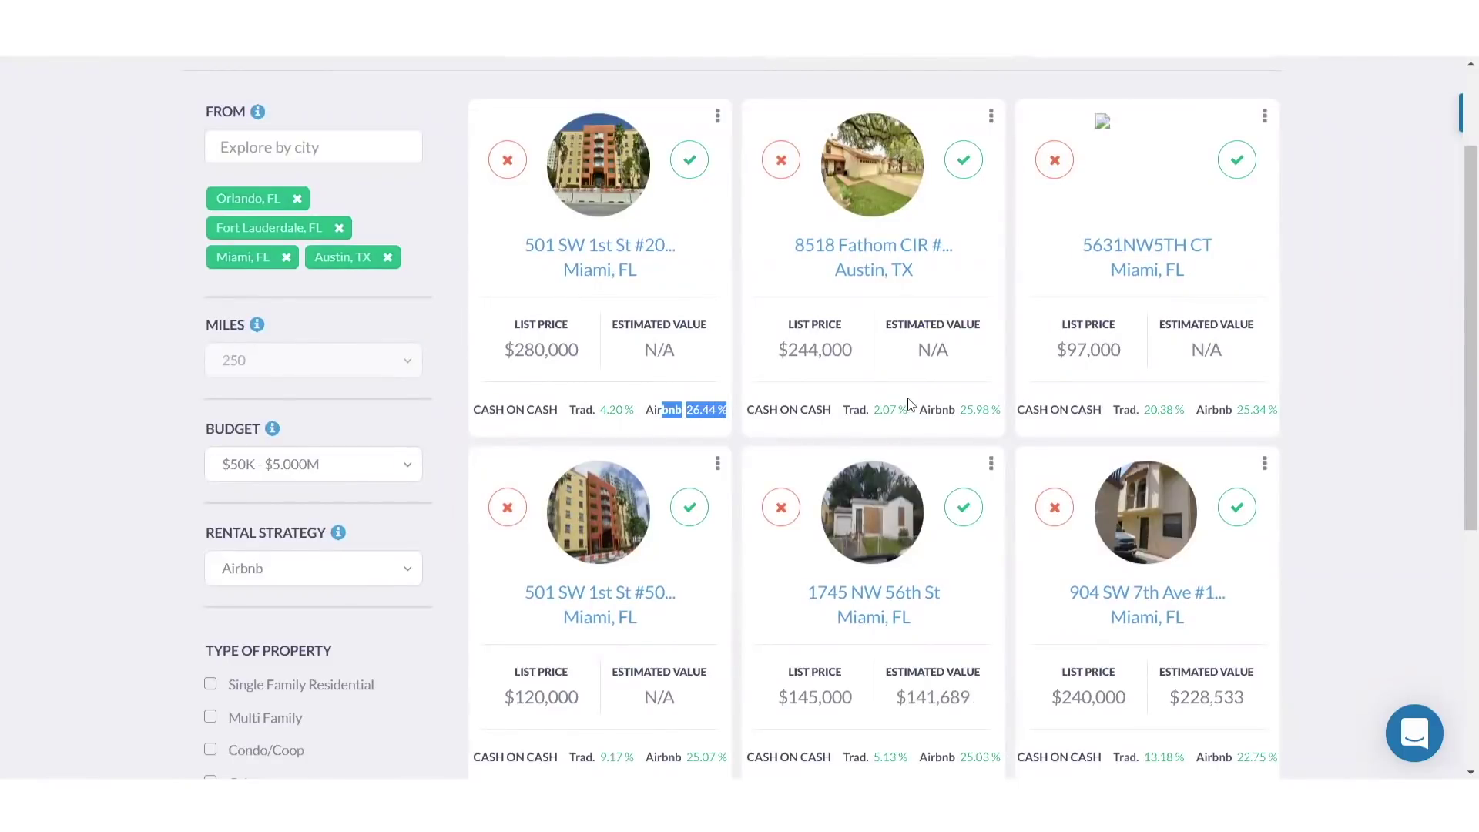
drag(930, 411, 988, 414)
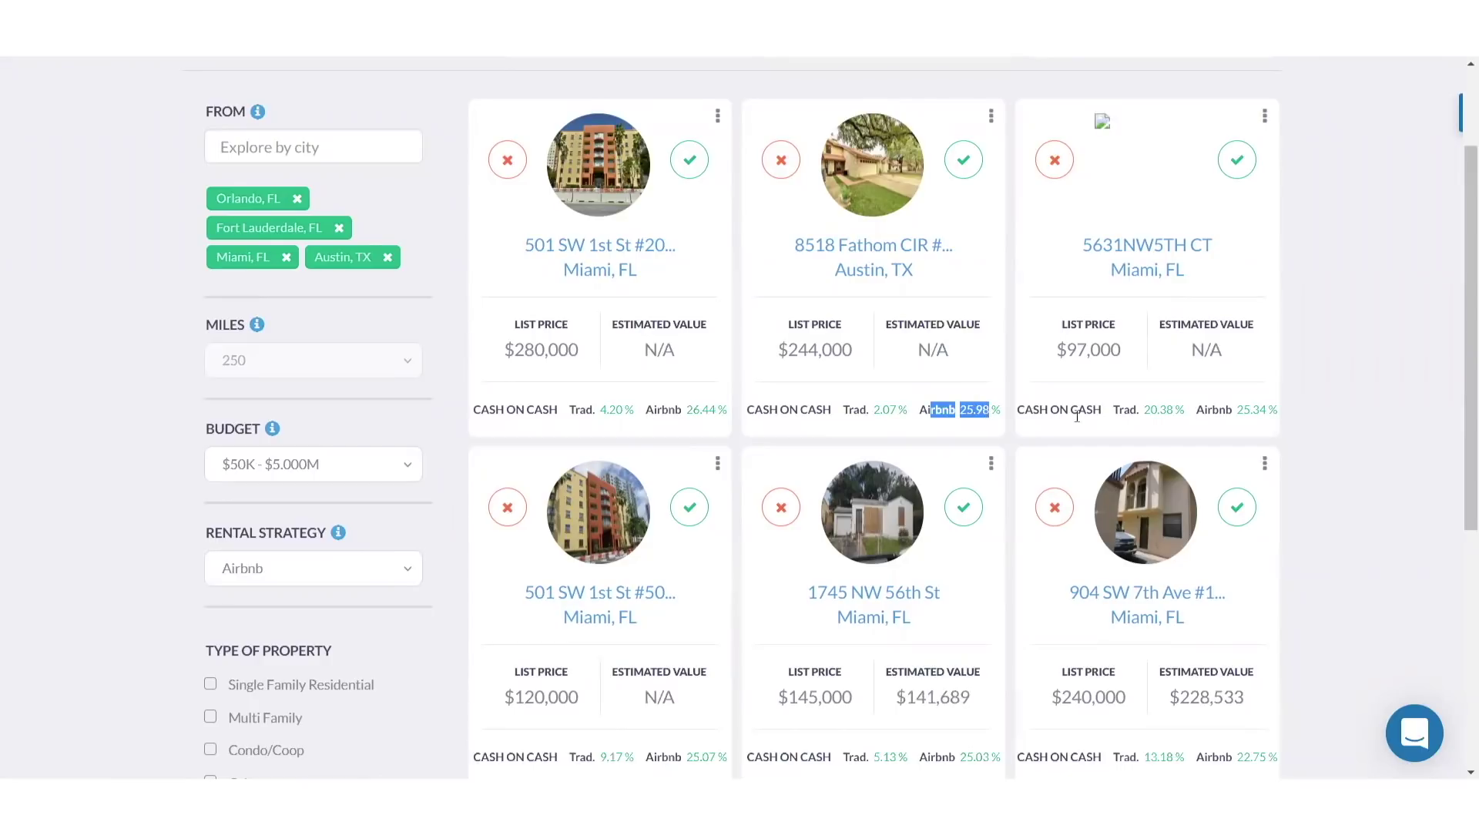
drag(1213, 414, 1267, 399)
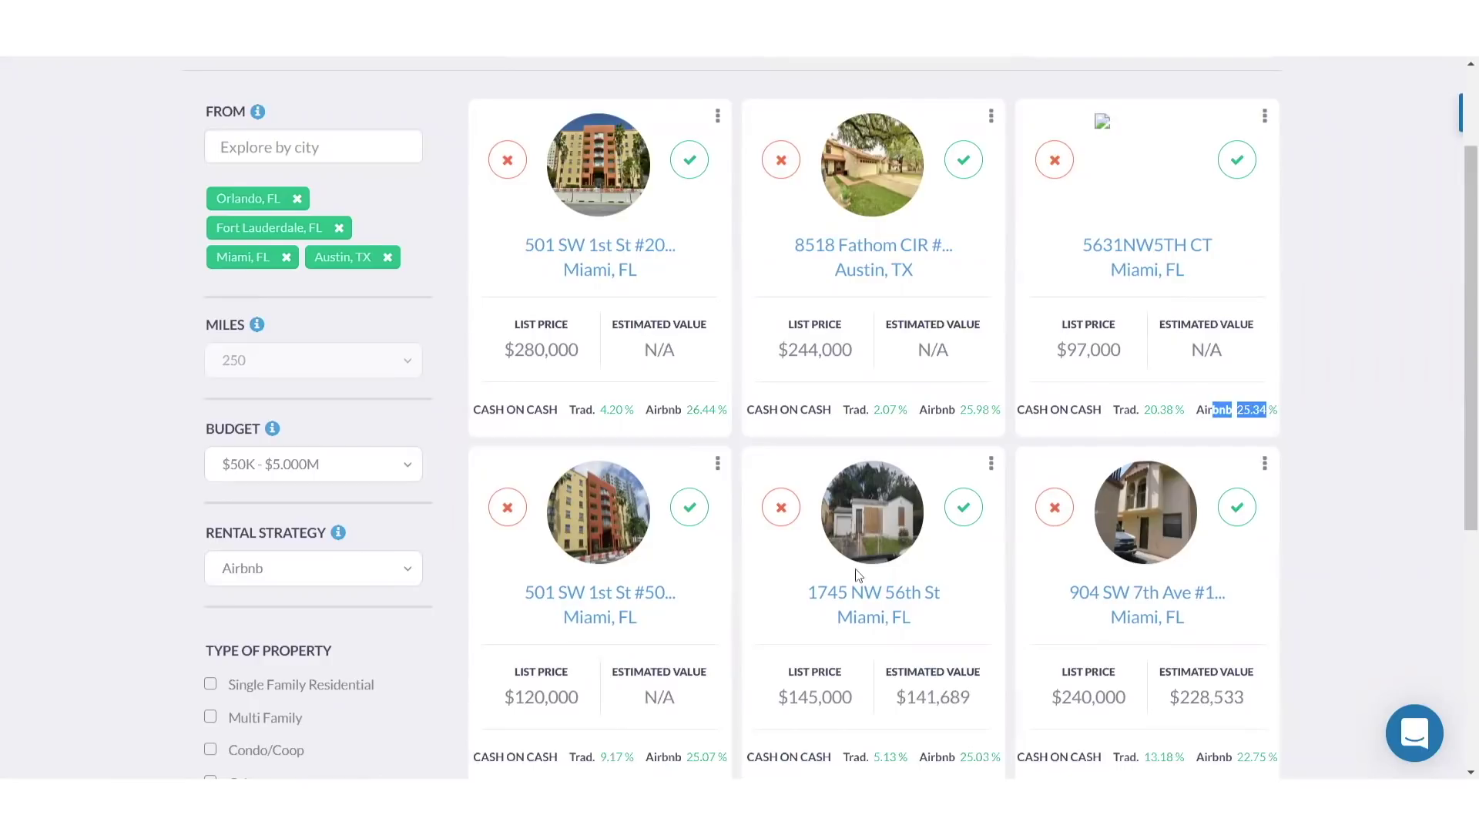
scroll(746, 655, down, 1)
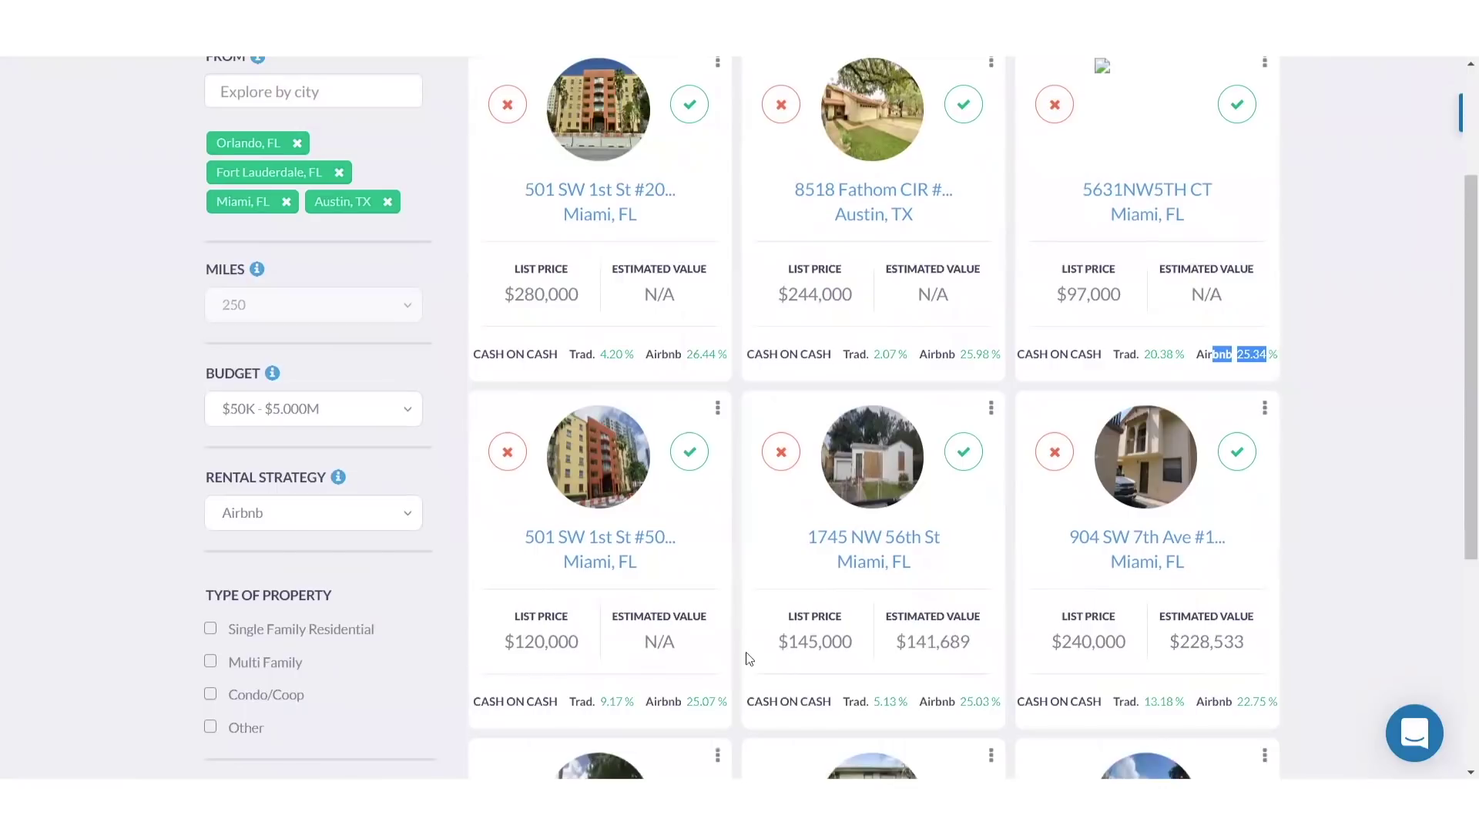
scroll(744, 647, down, 1)
Open the first Miami condo's analysis page, examine its traditional and Airbnb rental figures, and return to the Property Finder.
scroll(606, 400, up, 4)
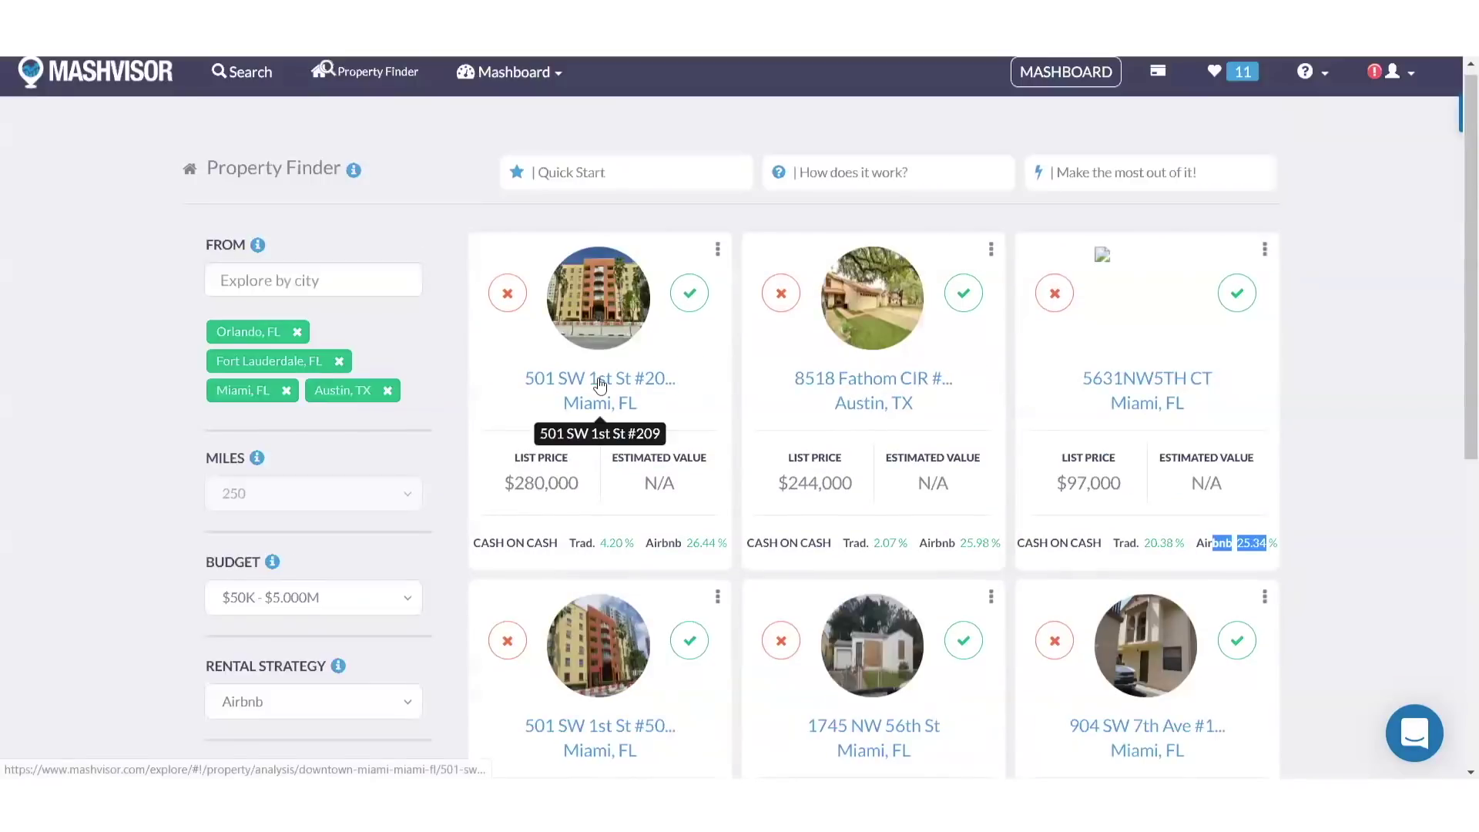
right_click(600, 383)
click(641, 394)
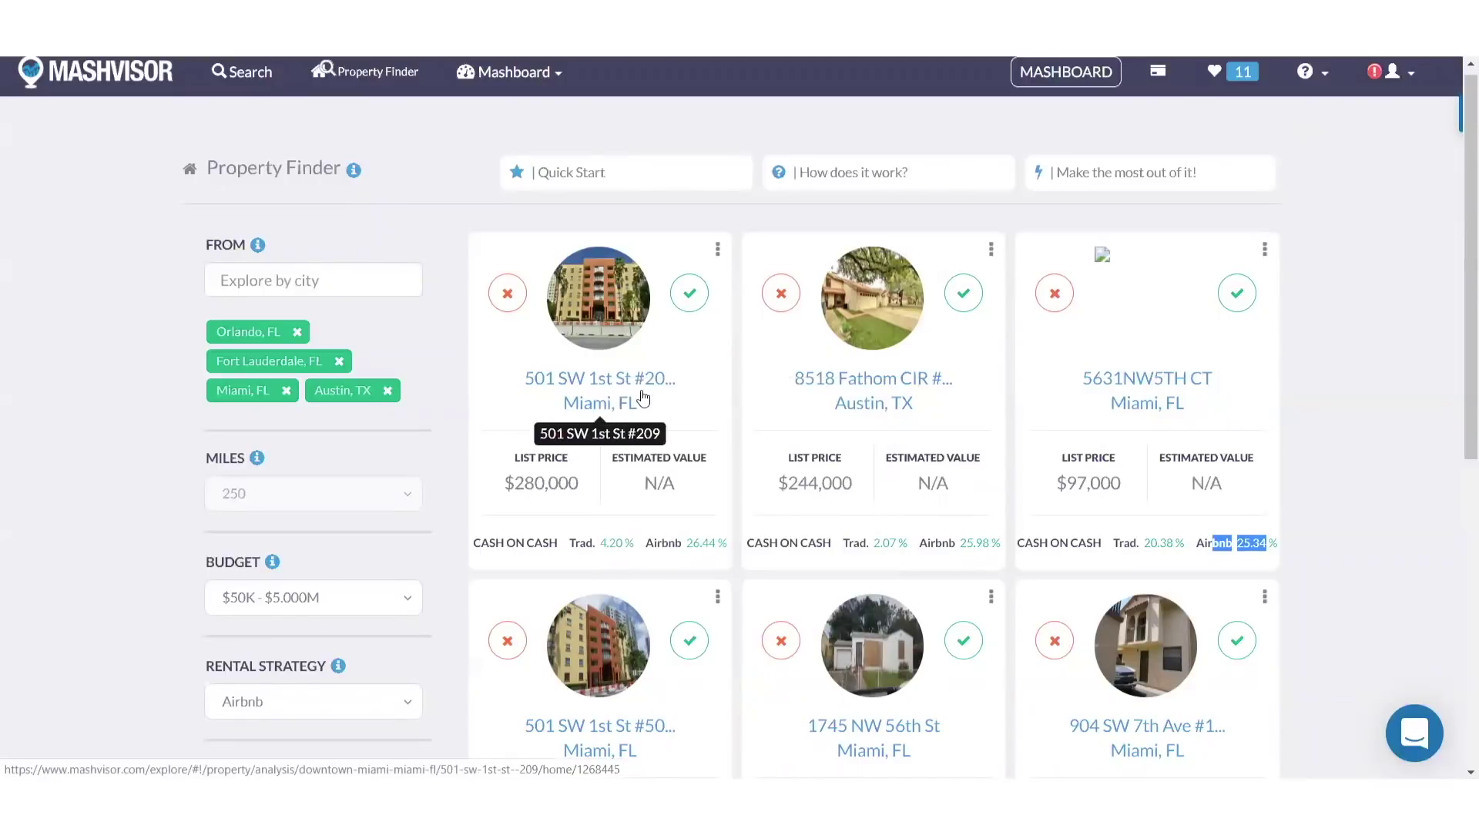
click(600, 379)
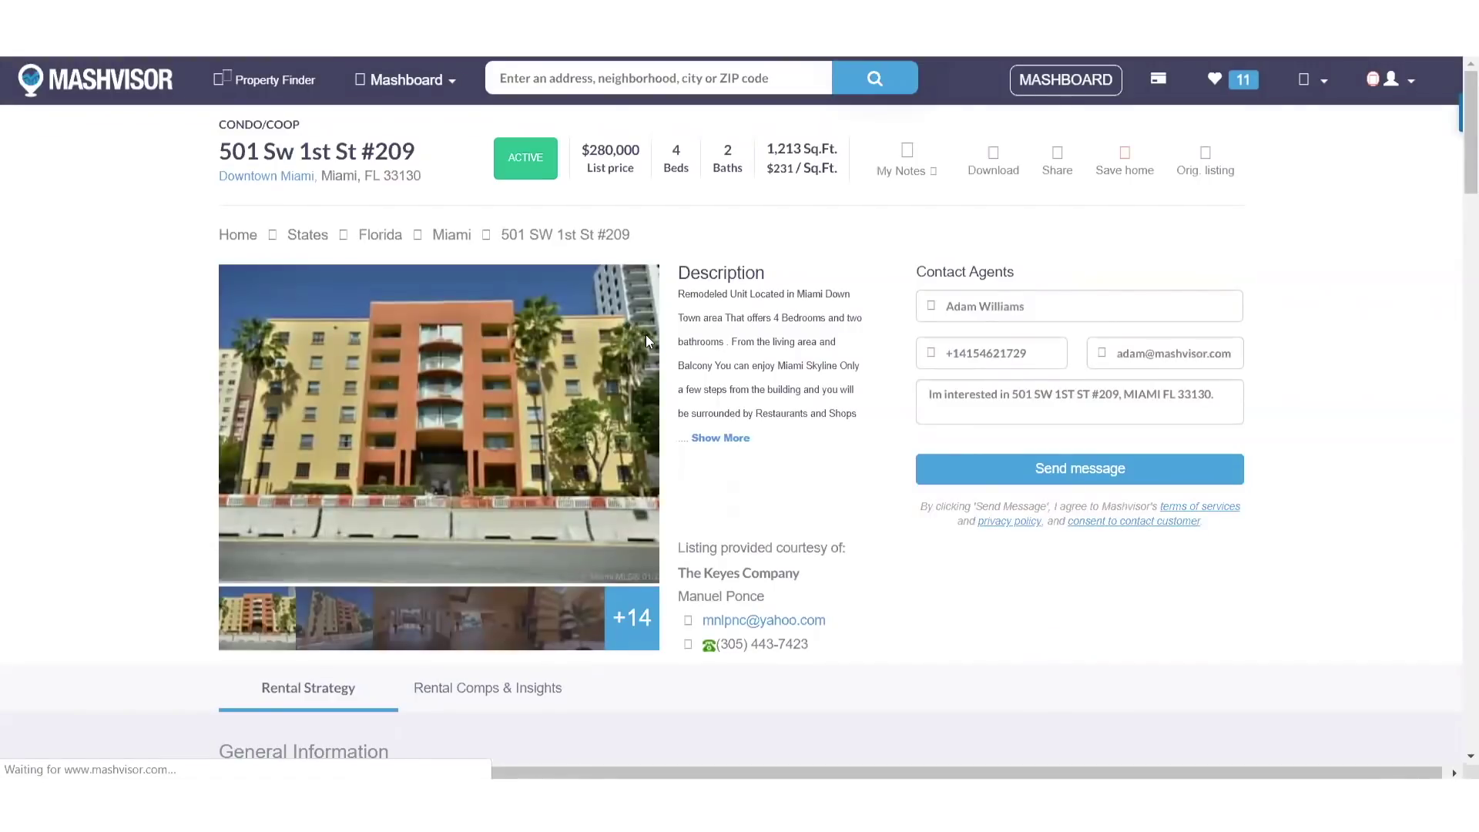
scroll(645, 334, down, 10)
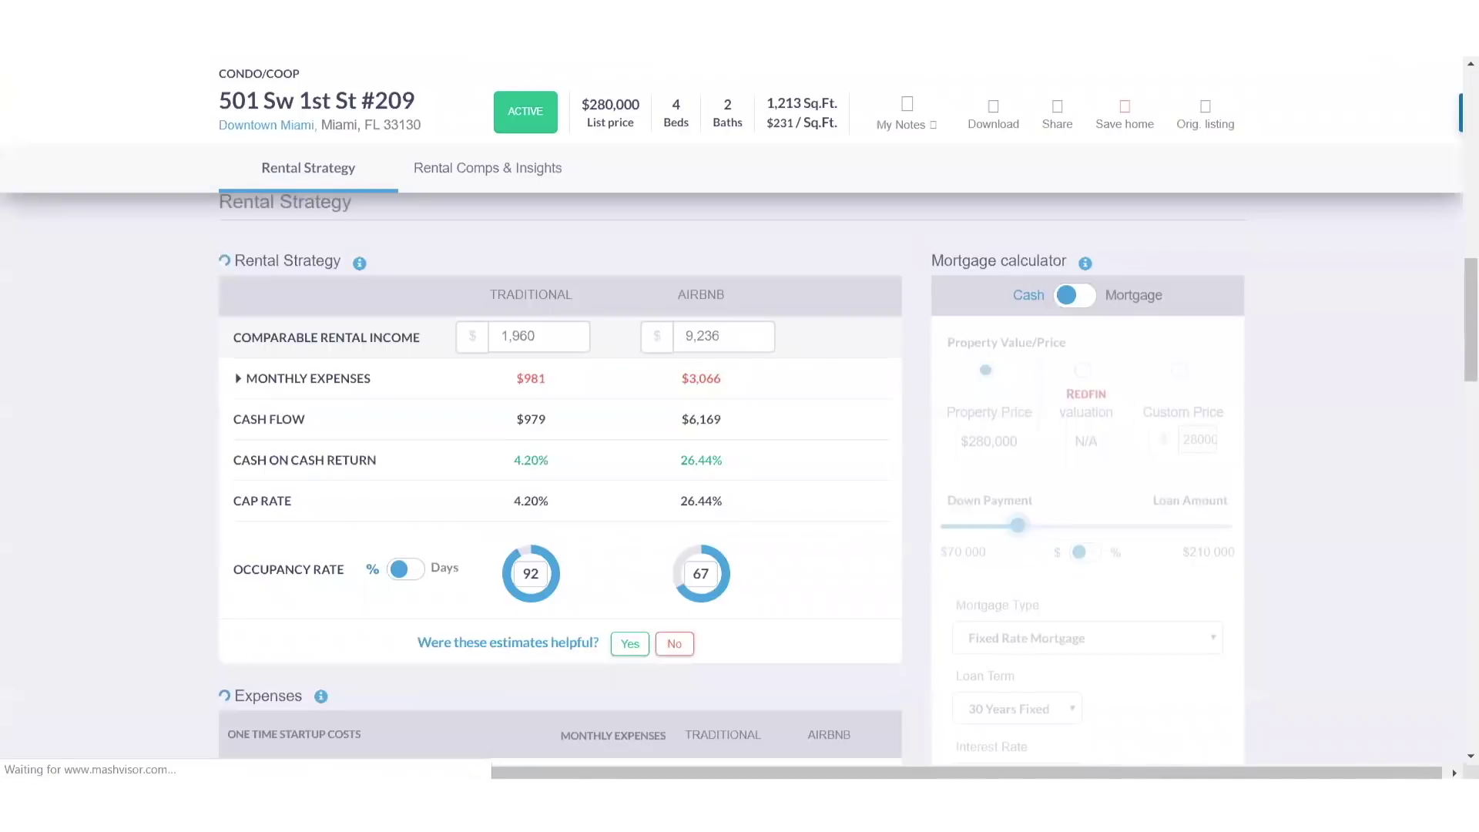
key(ctrl+w)
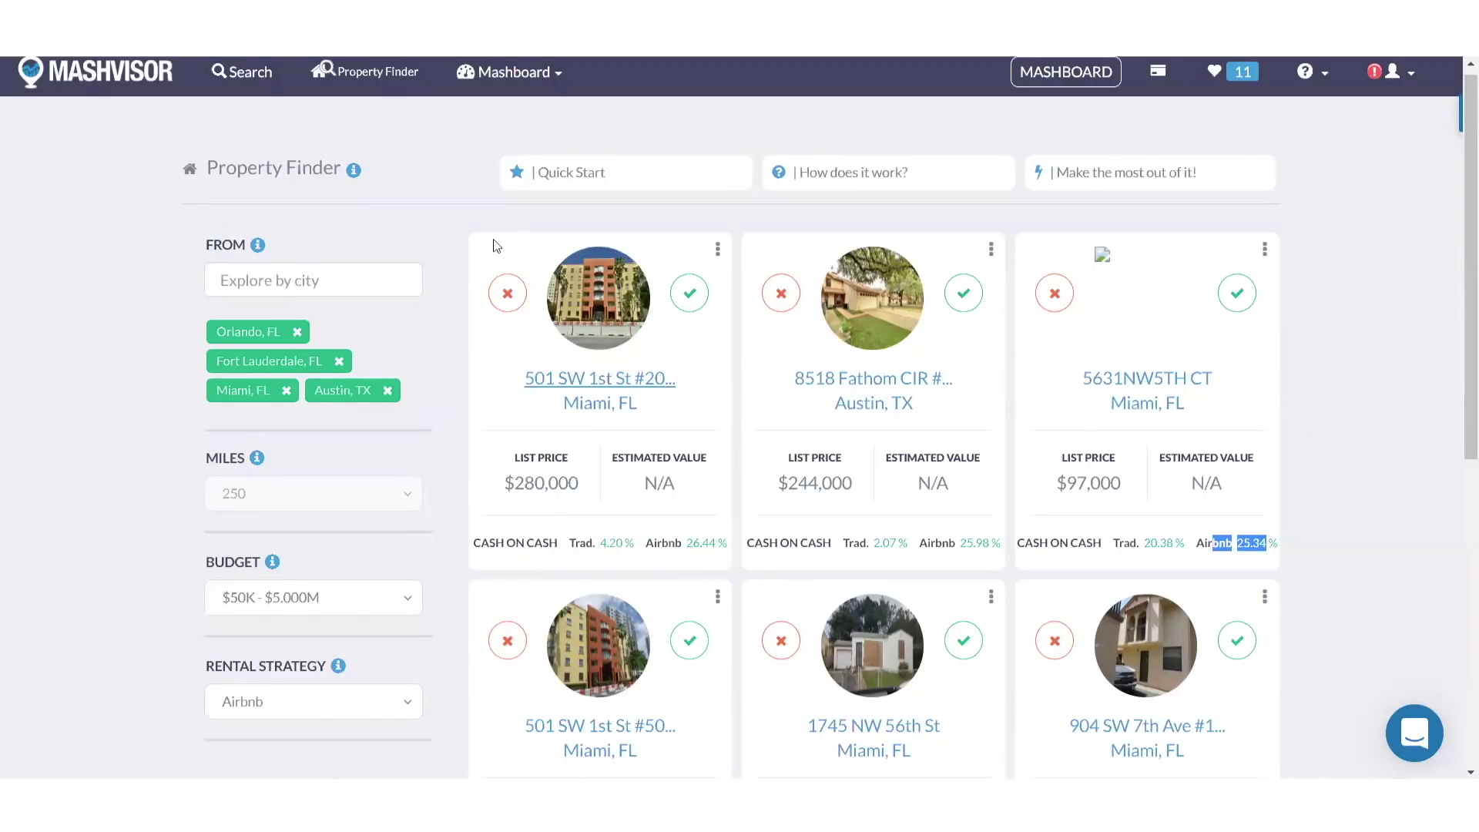
Show the Mashboard options for owner records, properties and leads.
scroll(493, 245, up, 1)
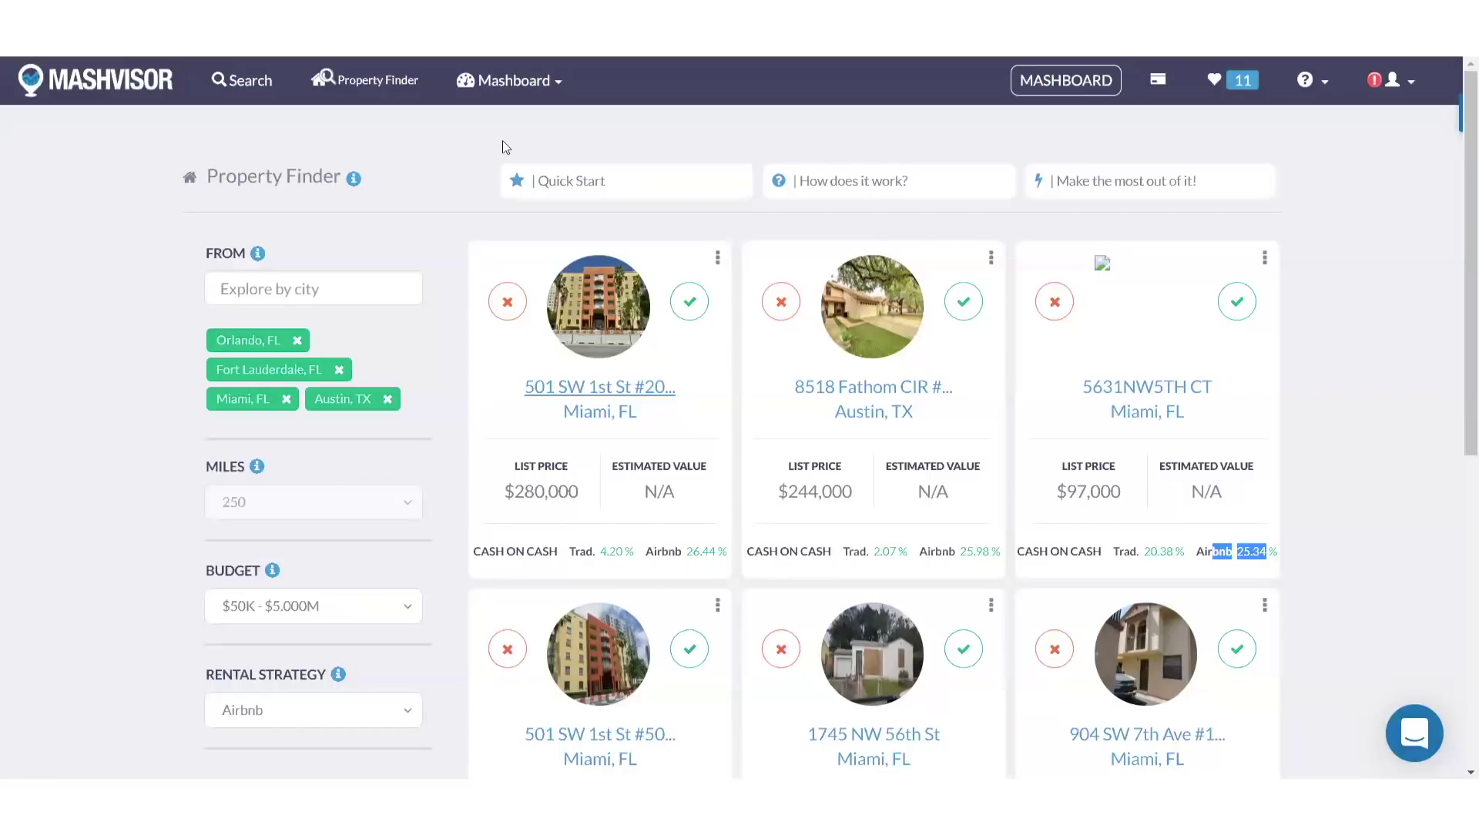
click(549, 91)
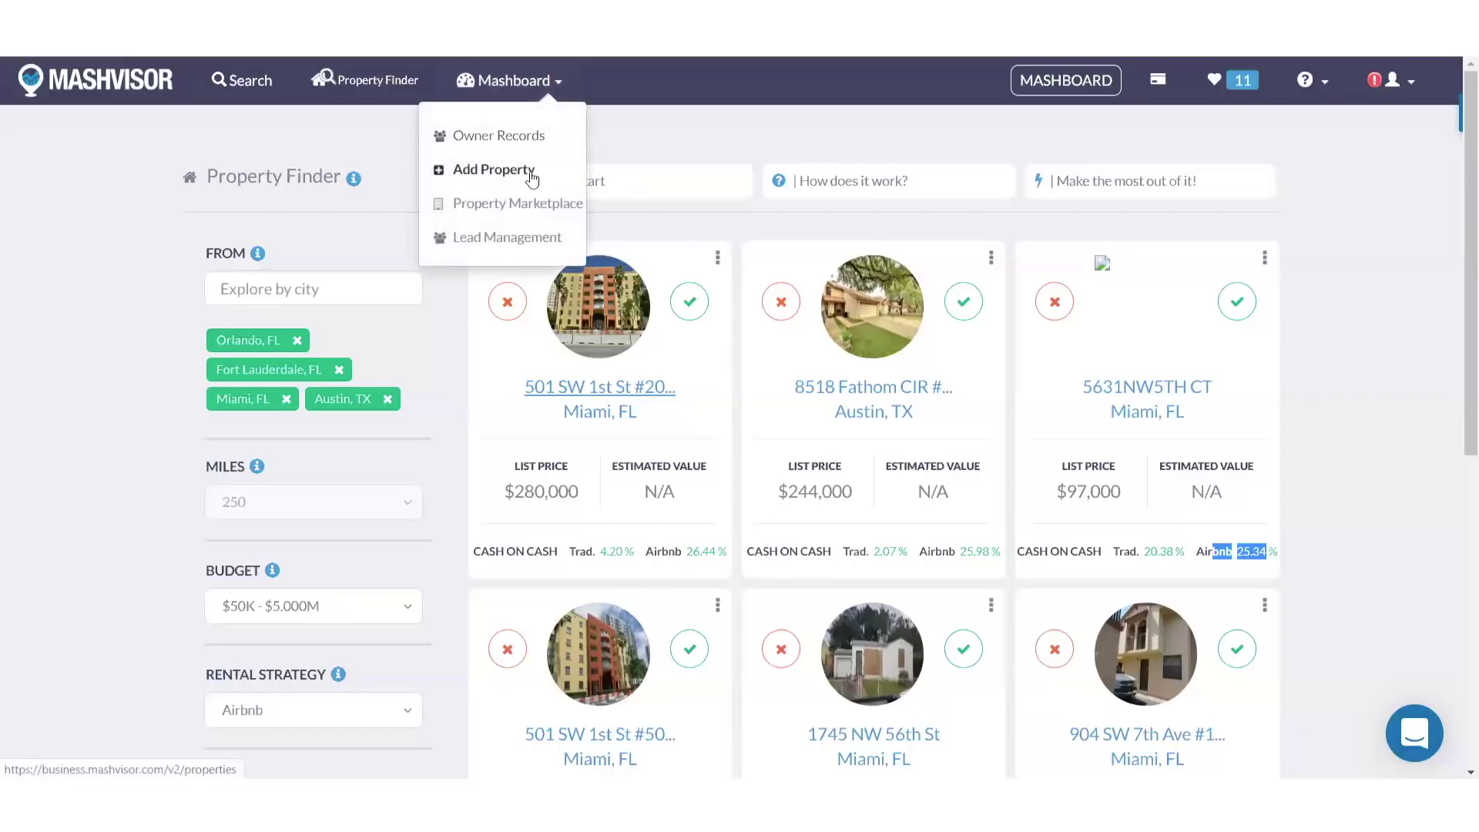